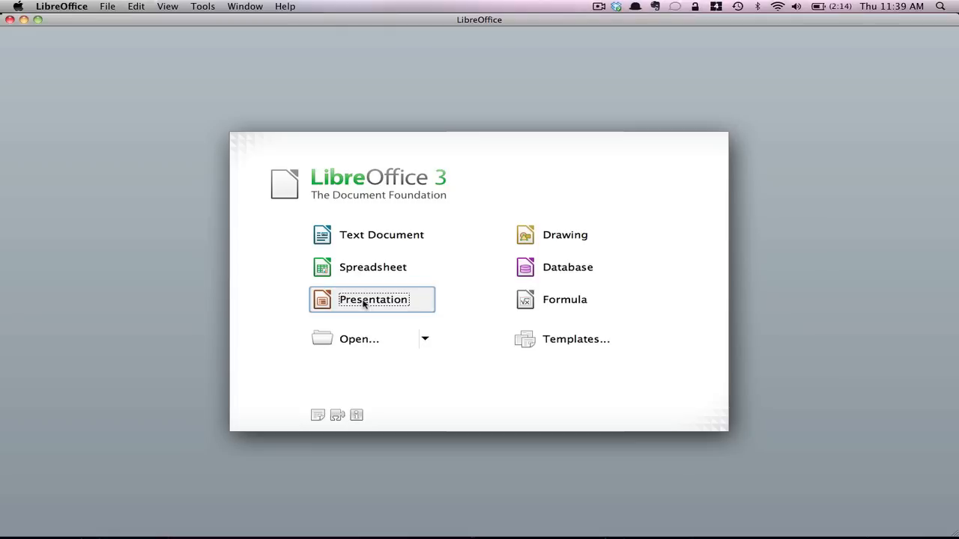
Create an empty presentation and switch it to the outline view.
{"action": "left_click", "coordinate": [365, 301]}
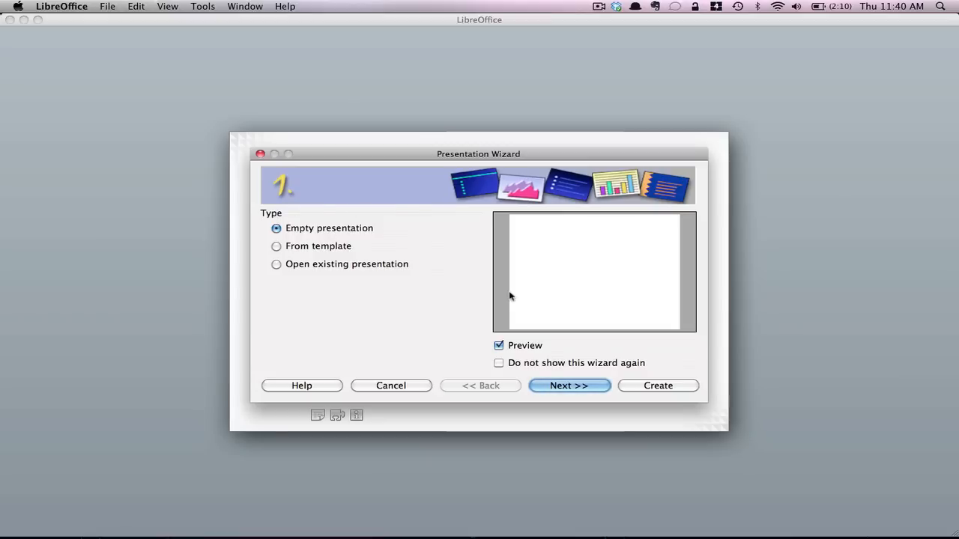
{"action": "left_click", "coordinate": [659, 386]}
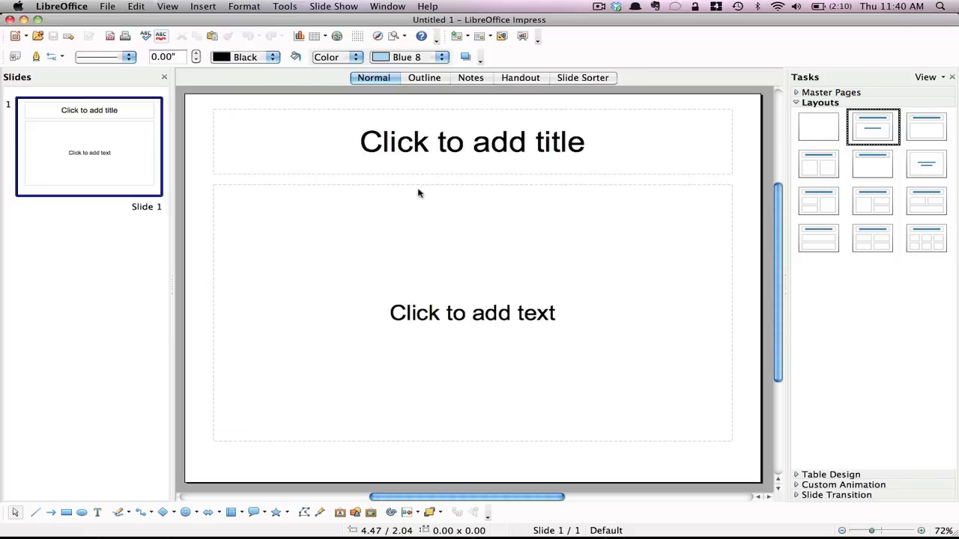
{"action": "left_click", "coordinate": [424, 78]}
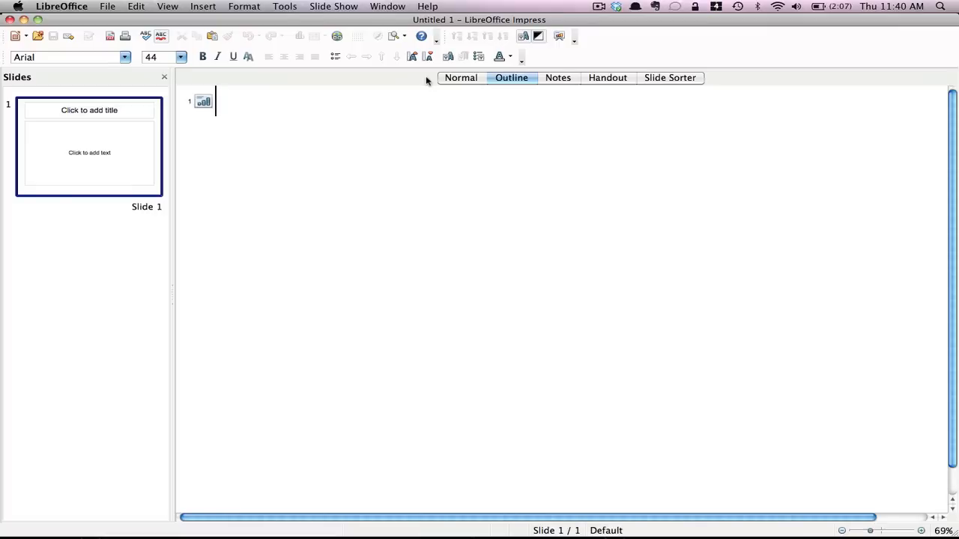
Title the first slide "Speech Title" in the outline.
{"action": "type", "text": "Spee"}
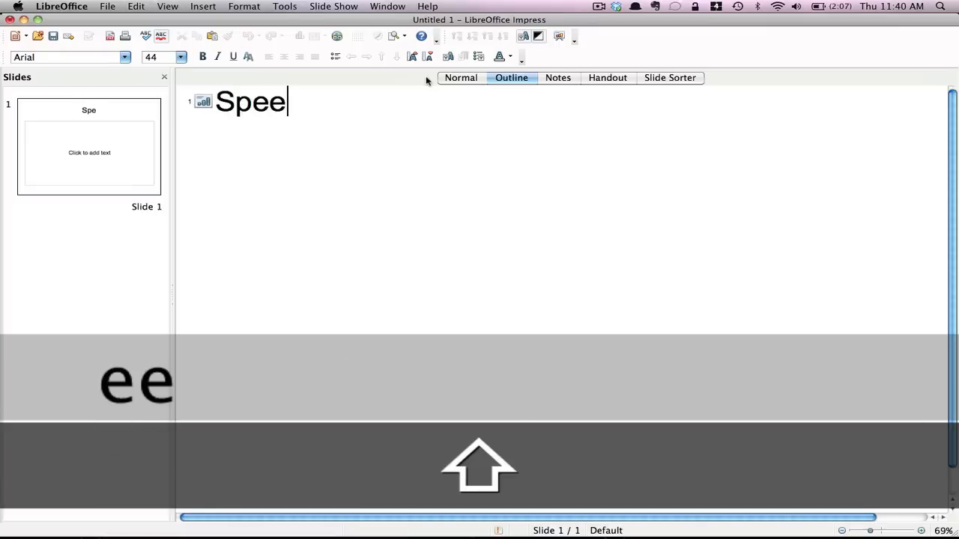
{"action": "type", "text": "ch Tit"}
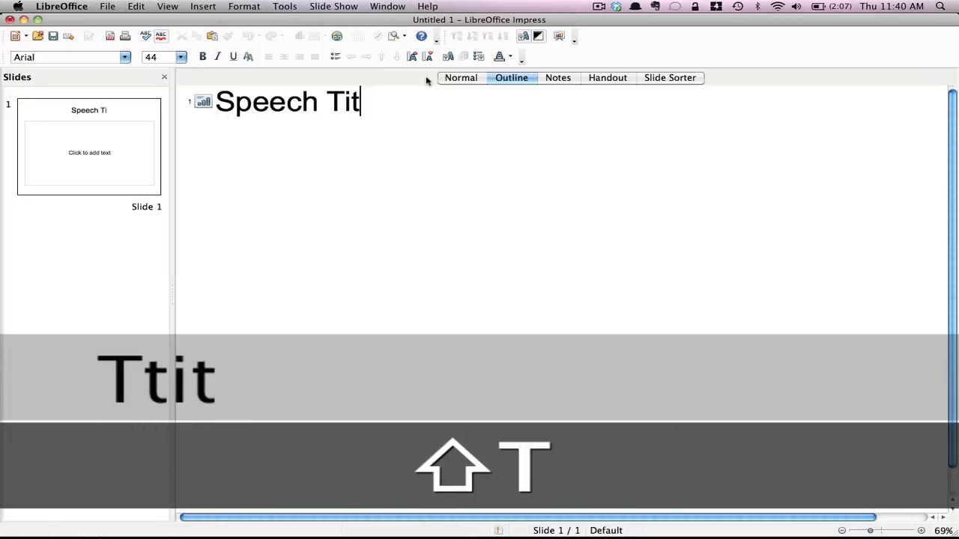
{"action": "type", "text": "le"}
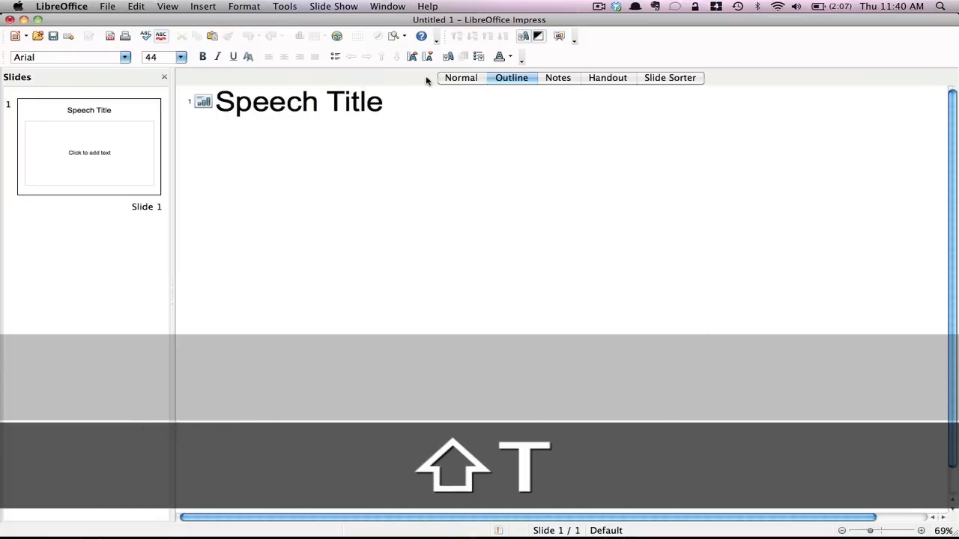
Add the presenter's full name as a line one level below the first slide's title.
{"action": "key", "text": "Return"}
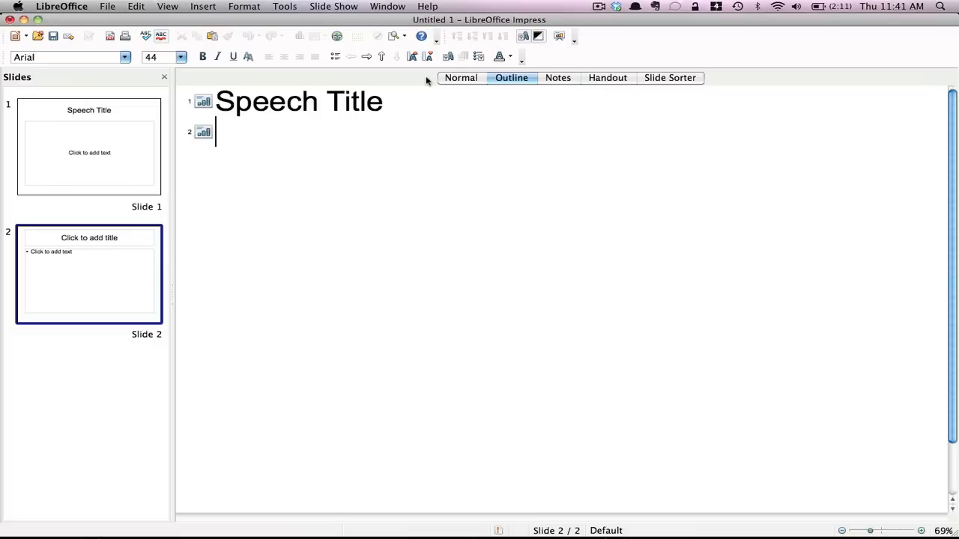
{"action": "key", "text": "Tab"}
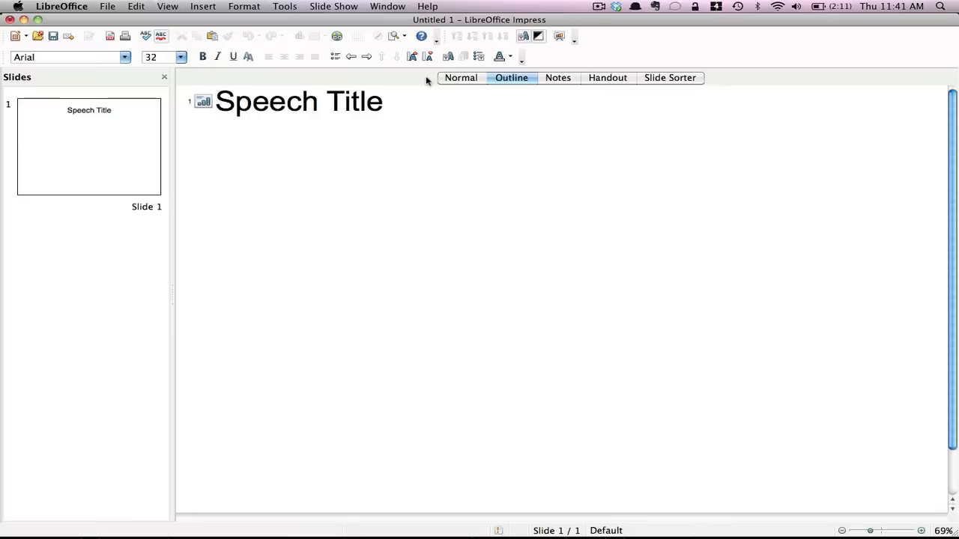
{"action": "type", "text": "To"}
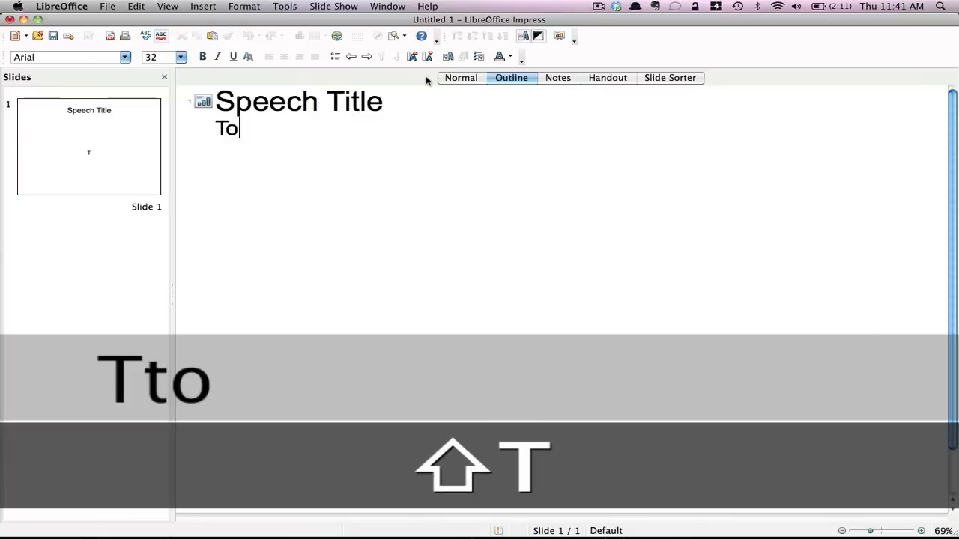
{"action": "type", "text": "dd Fre"}
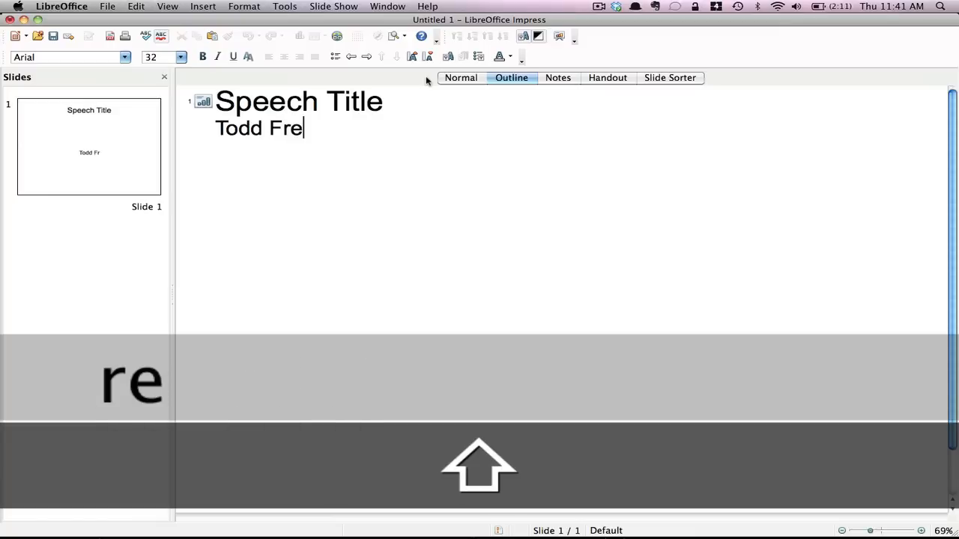
{"action": "type", "text": "drich"}
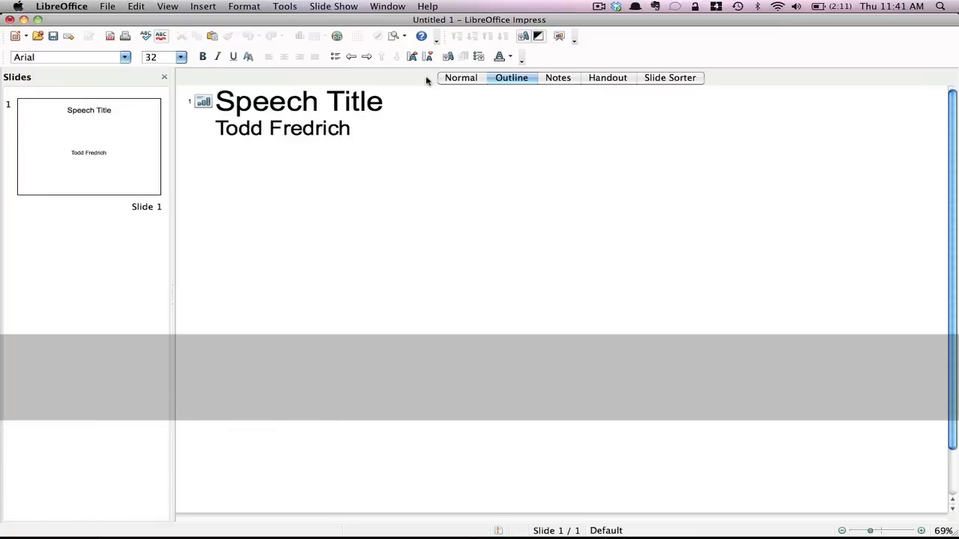
Add the presenter's @ handle on its own line below the presenter's name.
{"action": "key", "text": "Return"}
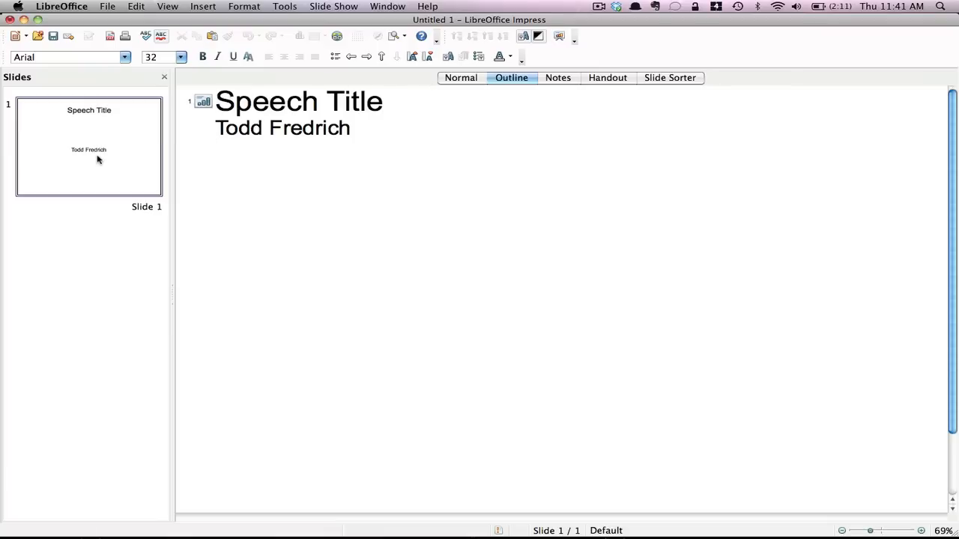
{"action": "key", "text": "shift"}
{"action": "type", "text": "@tr"}
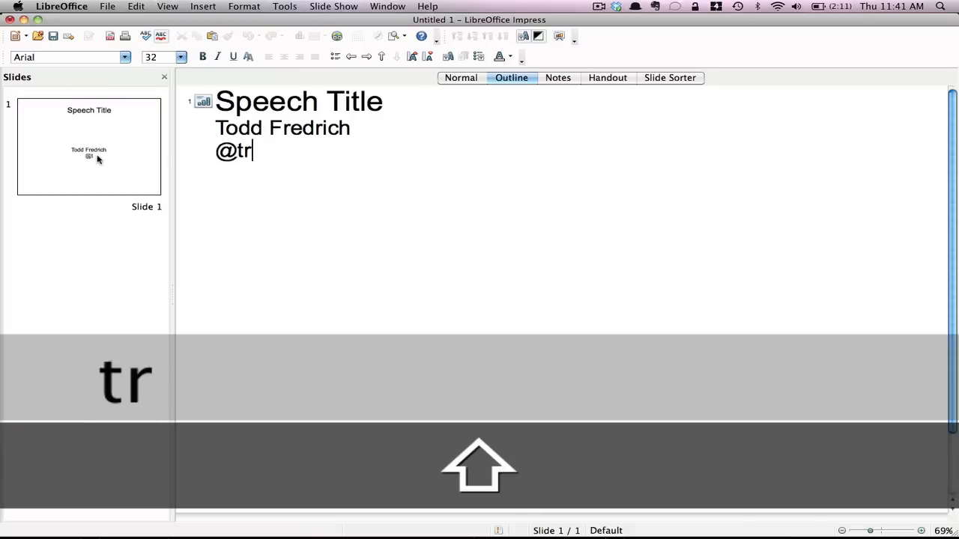
{"action": "key", "text": "BackSpace"}
{"action": "type", "text": "fredrich"}
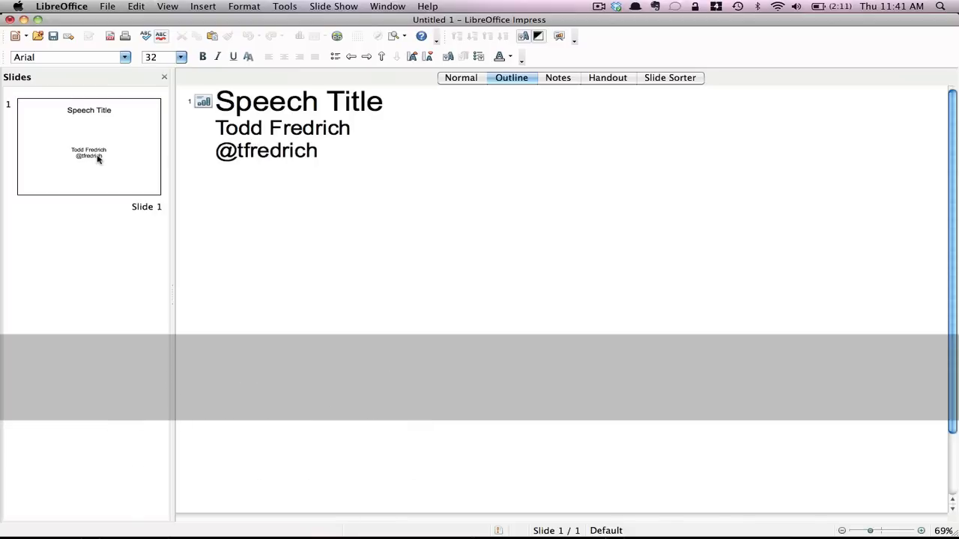
Start a second slide in the outline after the presenter's handle by promoting a new line to title level.
{"action": "key", "text": "Return"}
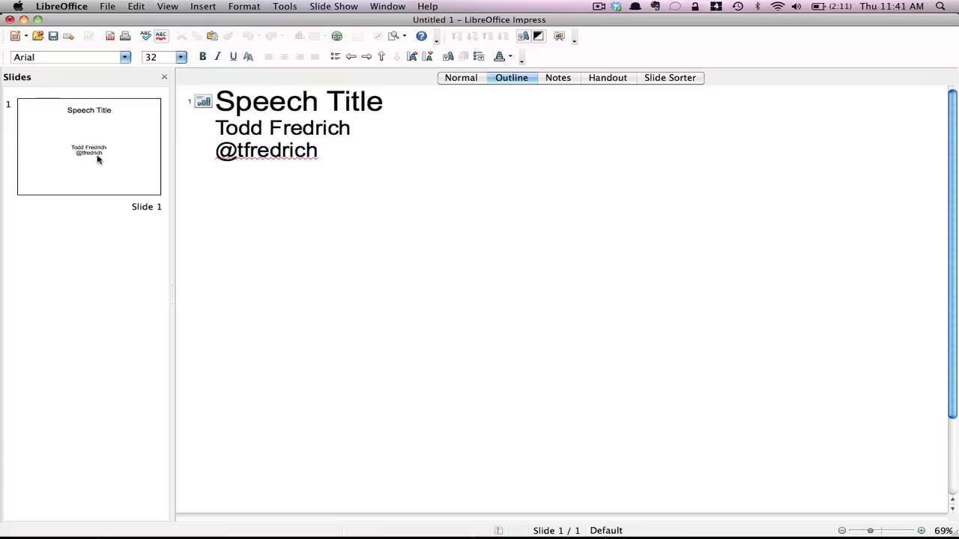
{"action": "key", "text": "shift"}
{"action": "key", "text": "shift"}
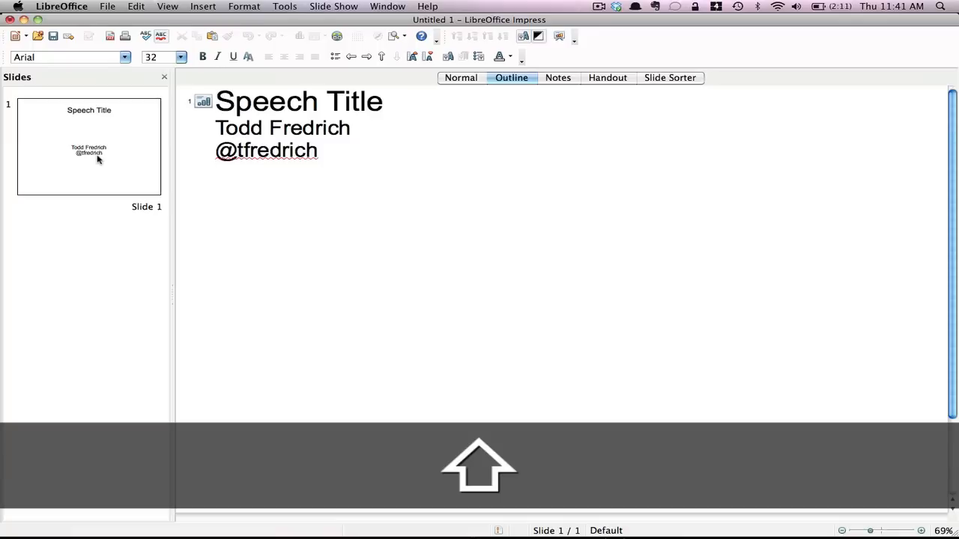
{"action": "key", "text": "shift+Tab"}
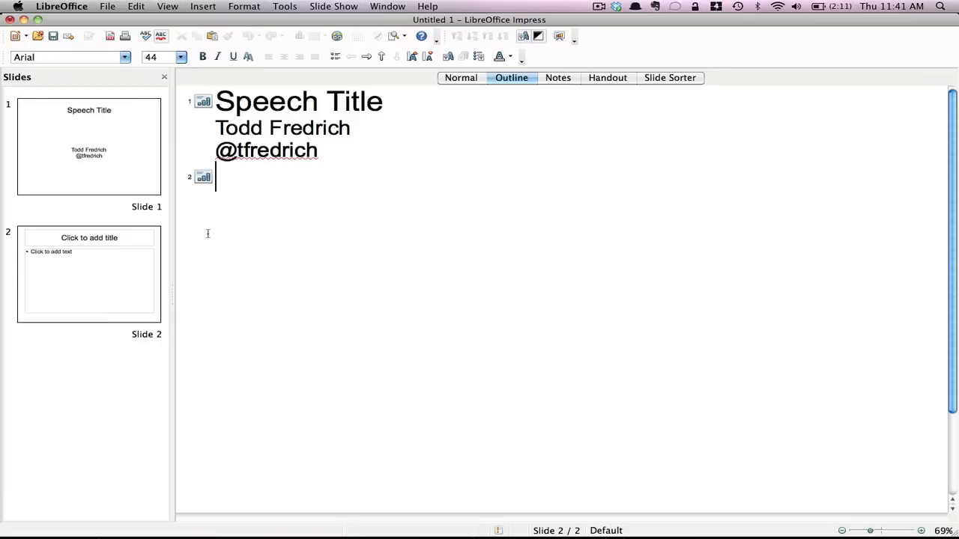
Title the second slide "Introducing" followed by the presenter's first name and an ellipsis.
{"action": "type", "text": "In"}
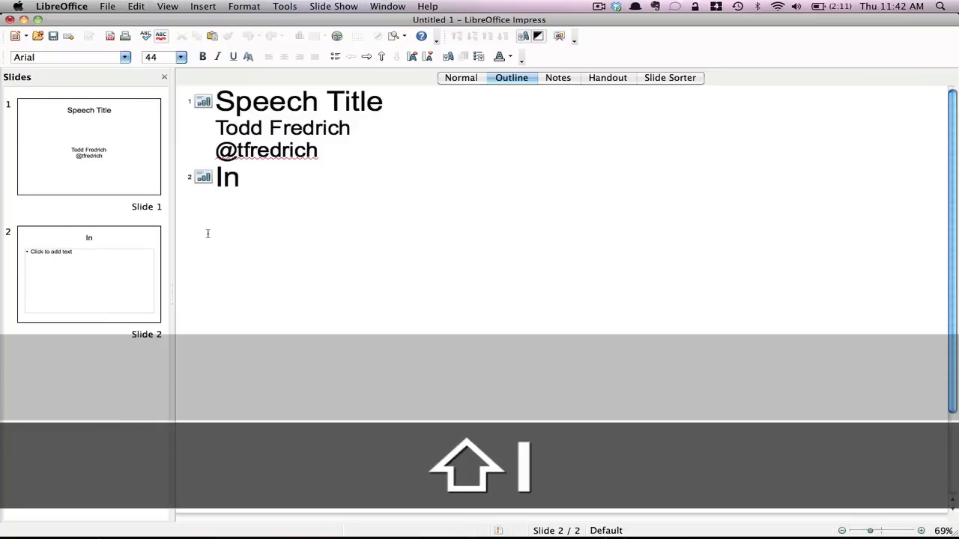
{"action": "type", "text": "tro"}
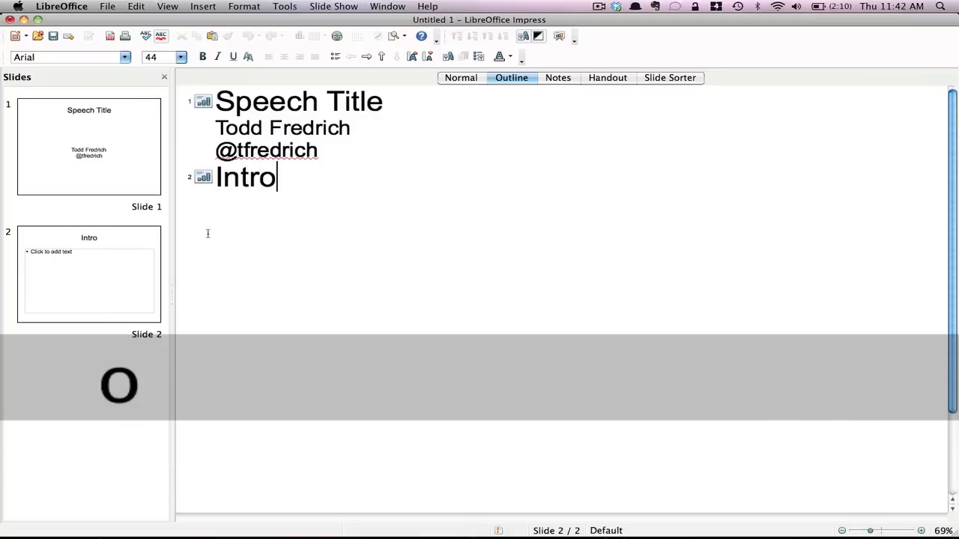
{"action": "type", "text": "duction"}
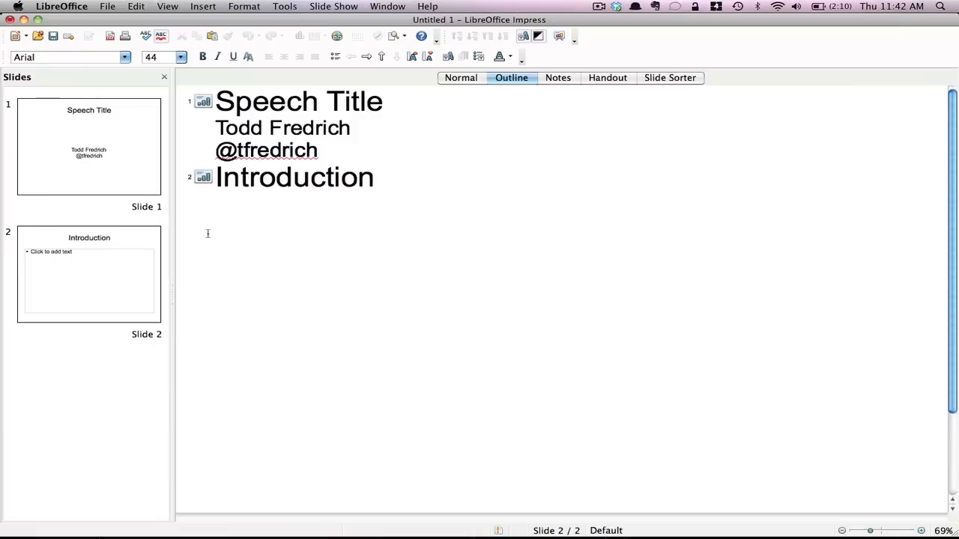
{"action": "key", "text": "BackSpace"}
{"action": "key", "text": "BackSpace"}
{"action": "key", "text": "BackSpace"}
{"action": "key", "text": "BackSpace"}
{"action": "type", "text": "in"}
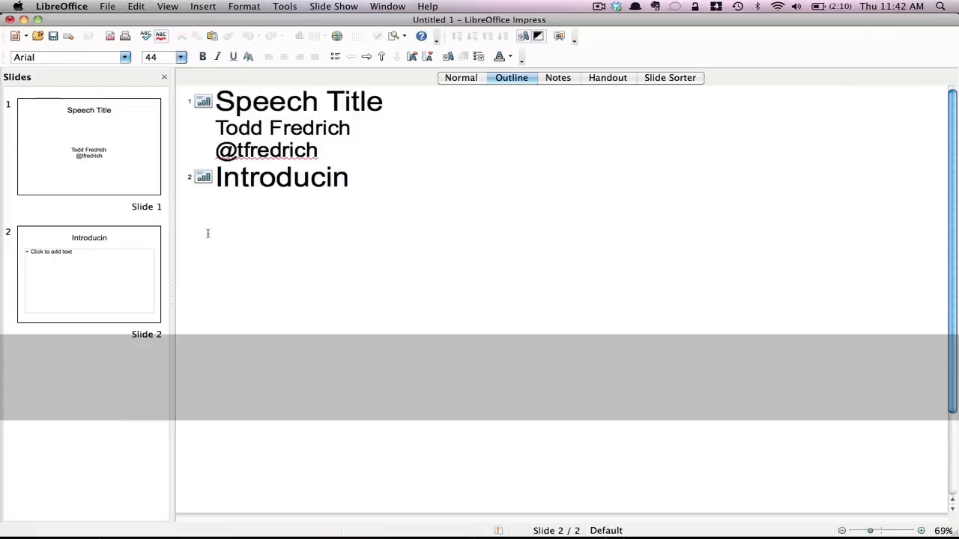
{"action": "type", "text": "g Todd..."}
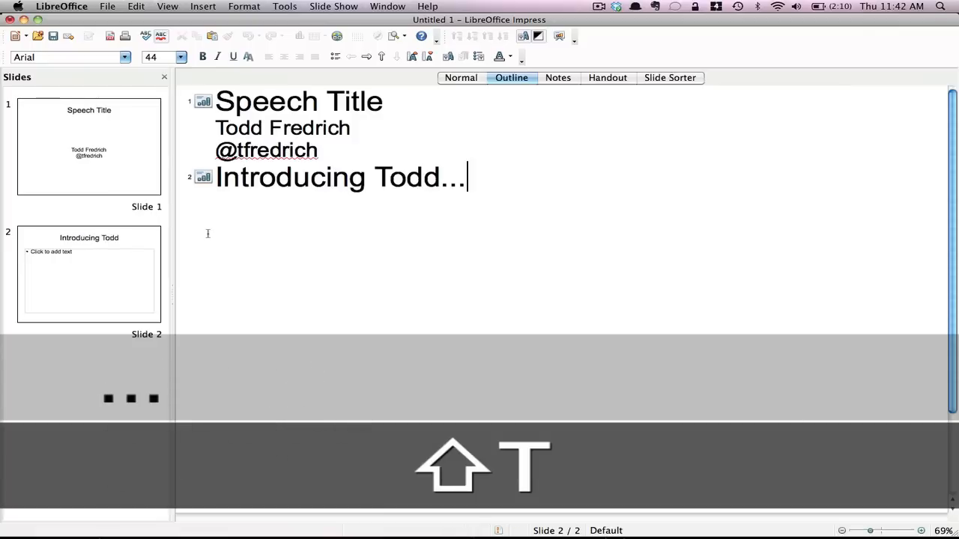
Add the bullets "Who am I?" and "Why do you care?" under the second slide's title.
{"action": "key", "text": "Return"}
{"action": "key", "text": "Tab"}
{"action": "type", "text": "Whi"}
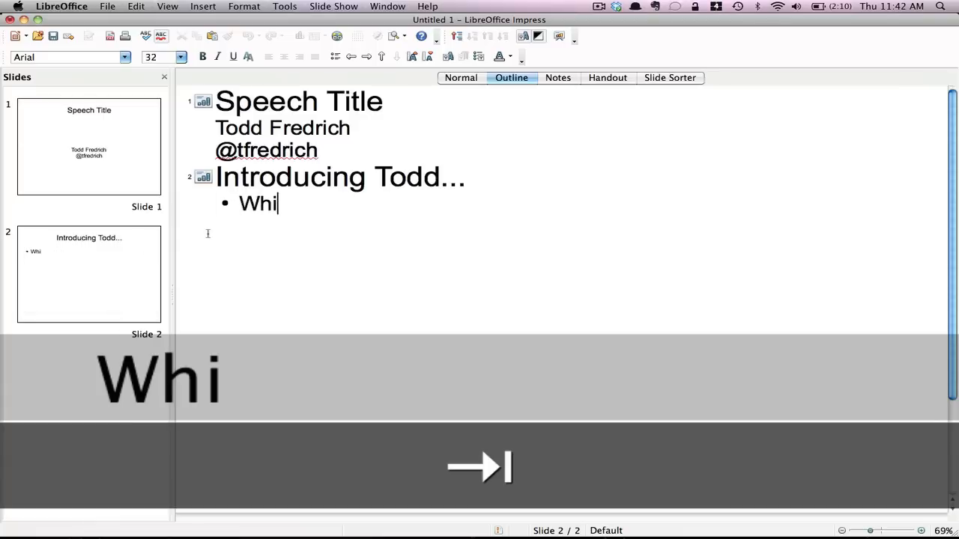
{"action": "key", "text": "BackSpace"}
{"action": "type", "text": "o am I"}
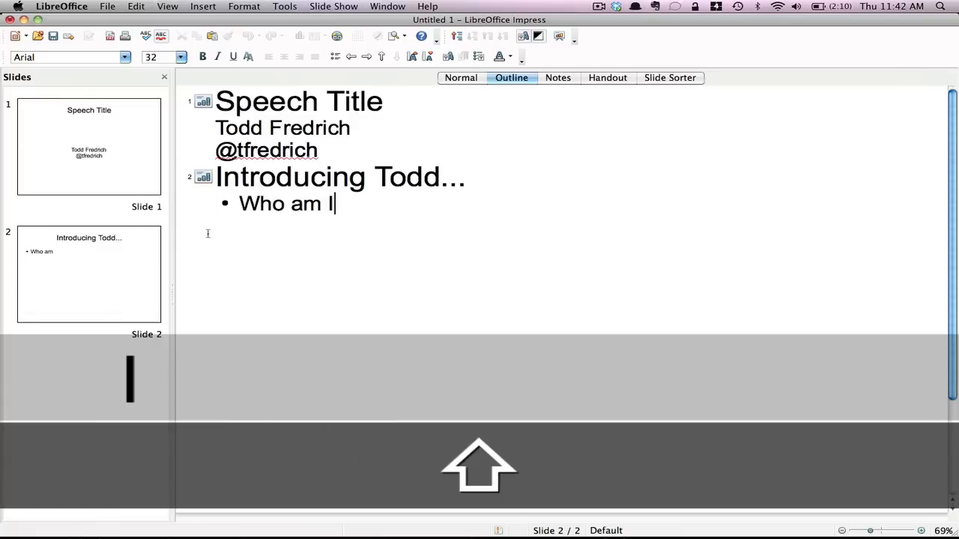
{"action": "type", "text": "?"}
{"action": "key", "text": "Return"}
{"action": "type", "text": "Wh"}
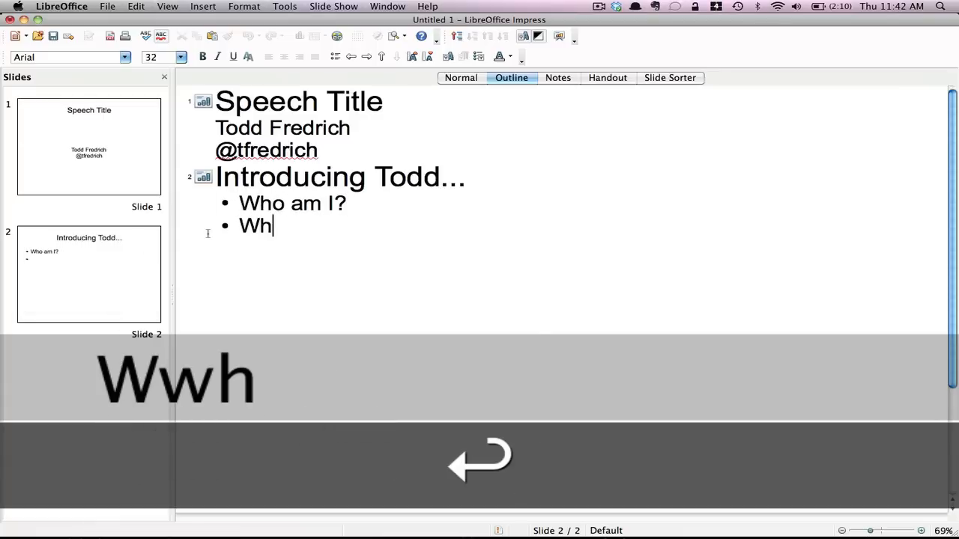
{"action": "type", "text": "y do you care?"}
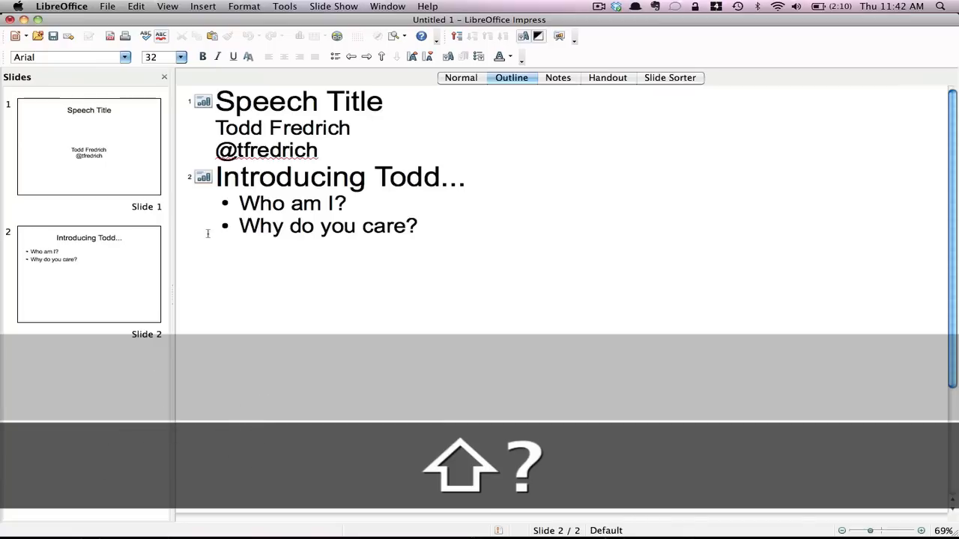
Add an empty third bullet below "Why do you care?" on the second slide.
{"action": "key", "text": "Up"}
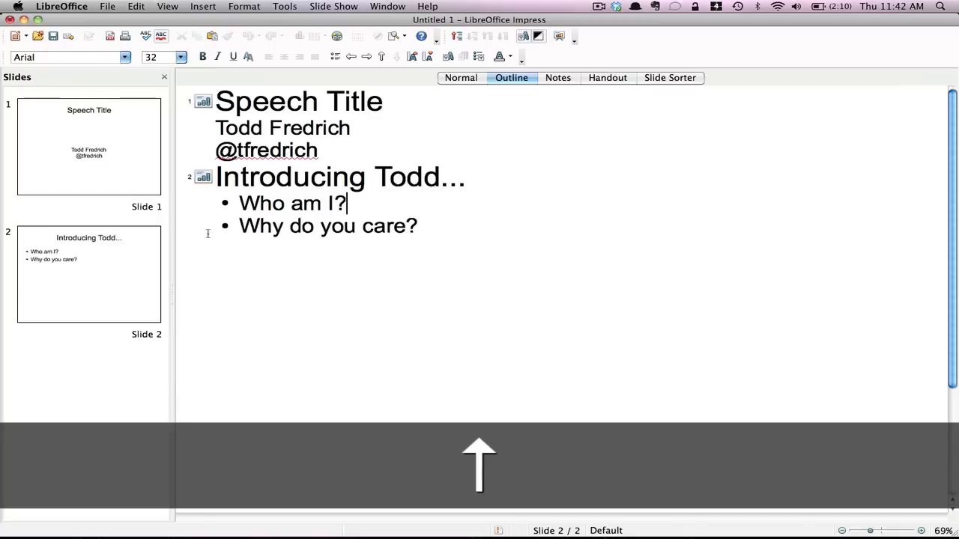
{"action": "key", "text": "Down"}
{"action": "key", "text": "Return"}
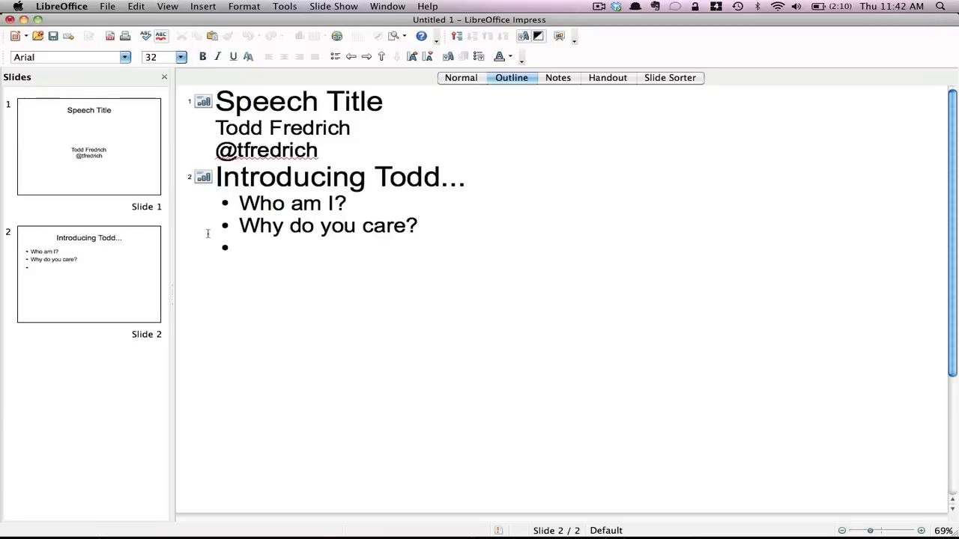
{"action": "left_click", "coordinate": [227, 128]}
{"action": "left_click", "coordinate": [216, 128]}
{"action": "left_click", "coordinate": [216, 150]}
{"action": "left_click", "coordinate": [239, 202]}
{"action": "key", "text": "Down"}
{"action": "key", "text": "Down"}
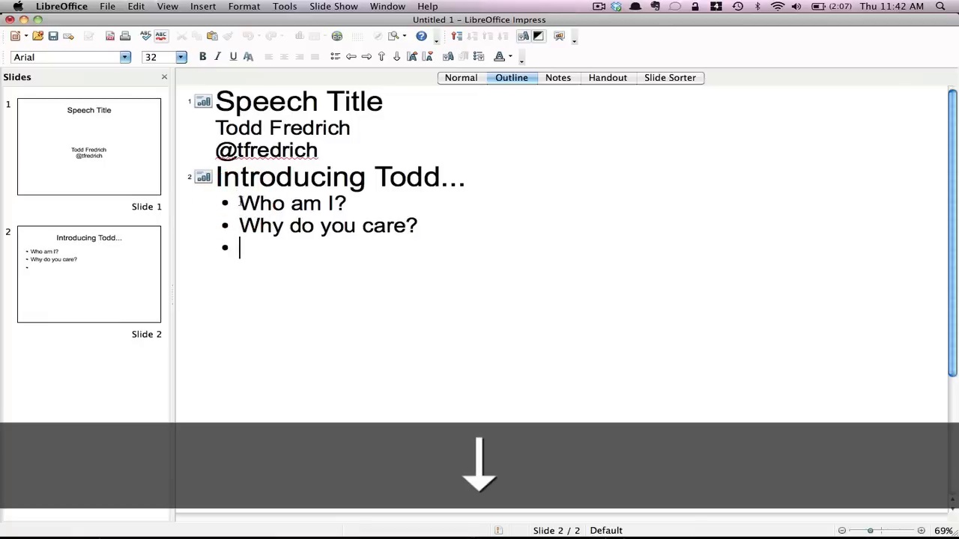